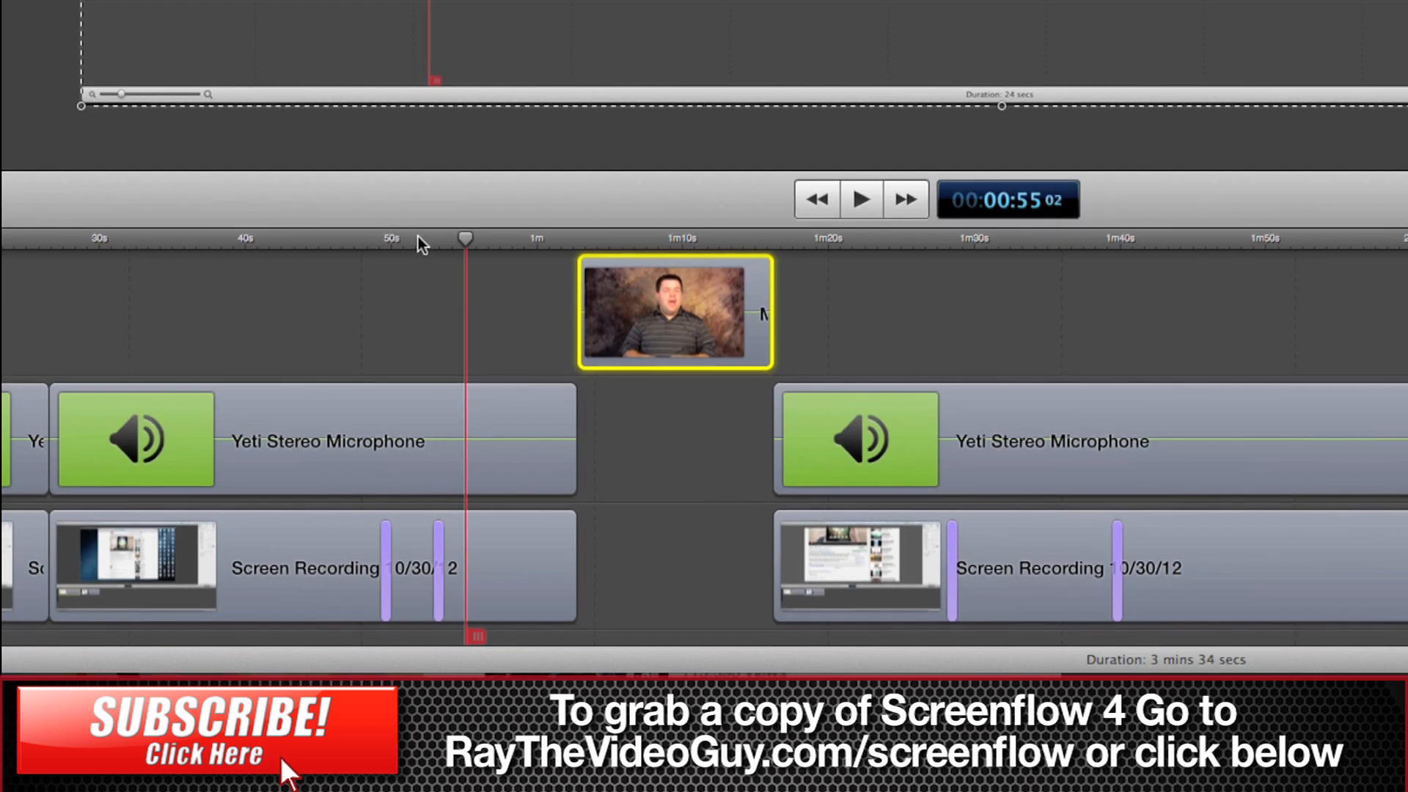
Select the microphone and screen-recording clips on both sides of the timeline gap
{"action": "left_click_drag", "start_coordinate": [418, 236], "coordinate": [354, 237]}
{"action": "mouse_move", "coordinate": [257, 242]}
{"action": "left_mouse_down"}
{"action": "mouse_move", "coordinate": [925, 248]}
{"action": "mouse_move", "coordinate": [810, 251]}
{"action": "left_mouse_up"}
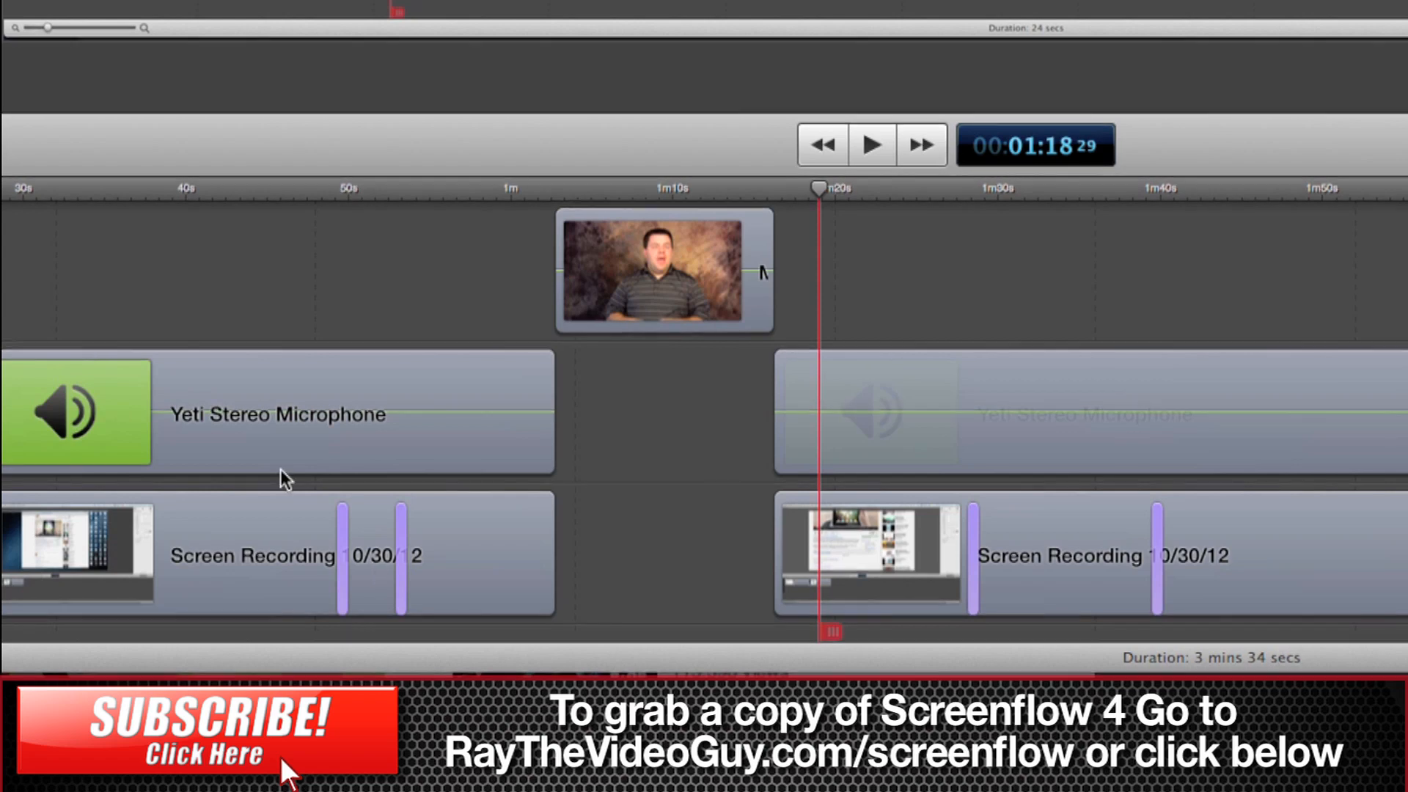
{"action": "left_click", "coordinate": [317, 396]}
{"action": "left_click", "coordinate": [455, 577], "text": "shift"}
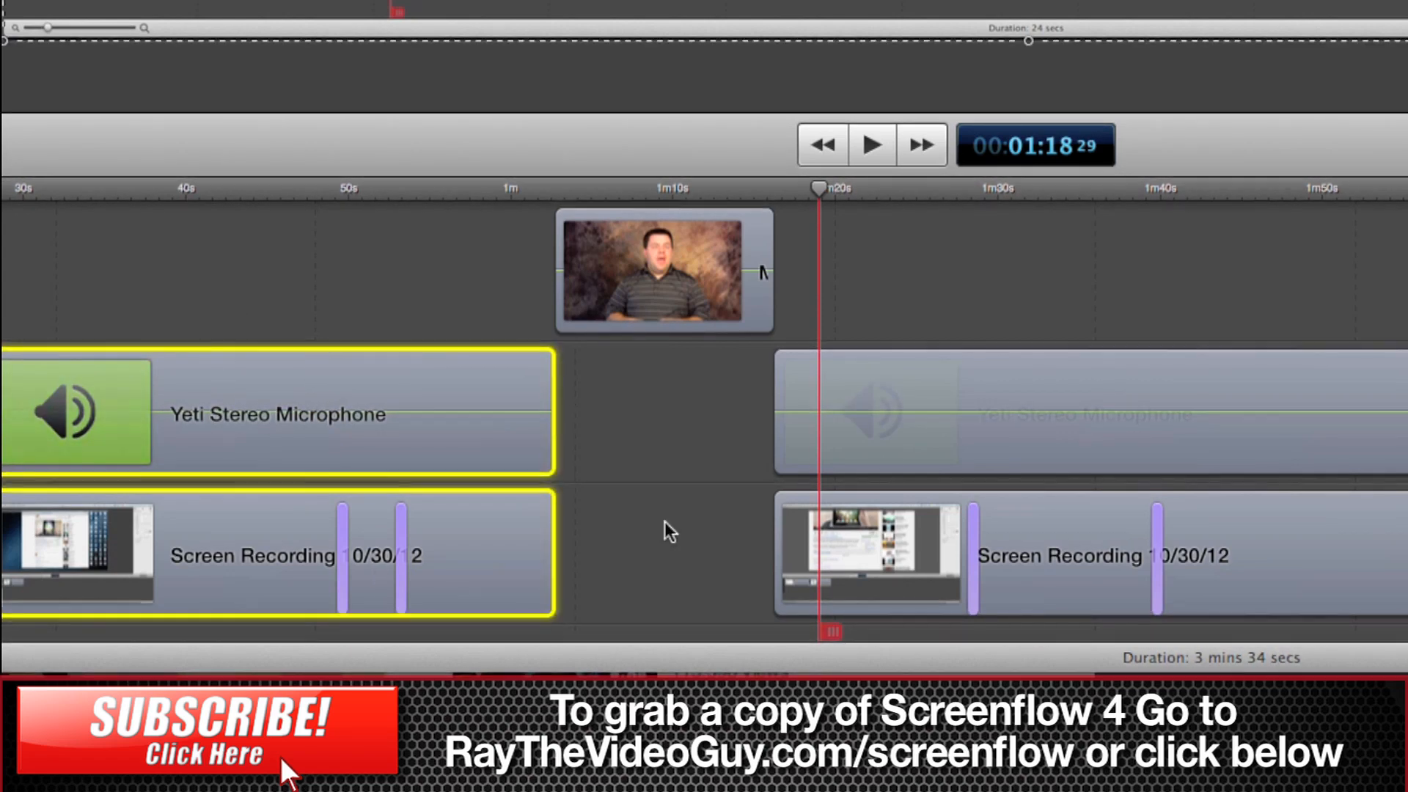
{"action": "left_click", "coordinate": [970, 559], "text": "shift"}
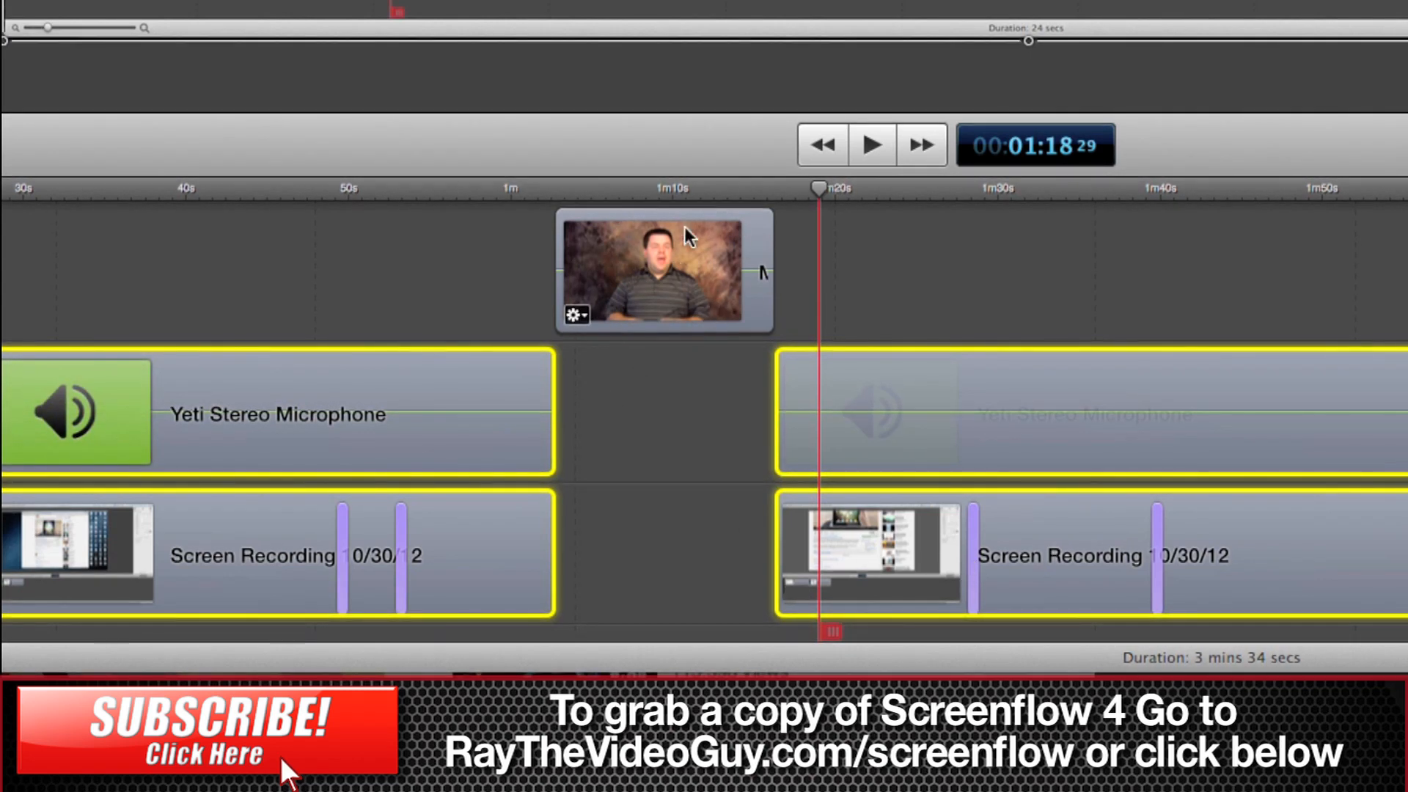
Nest the four selected clips into a single Nested Clip via the context menu
{"action": "right_click", "coordinate": [1005, 431]}
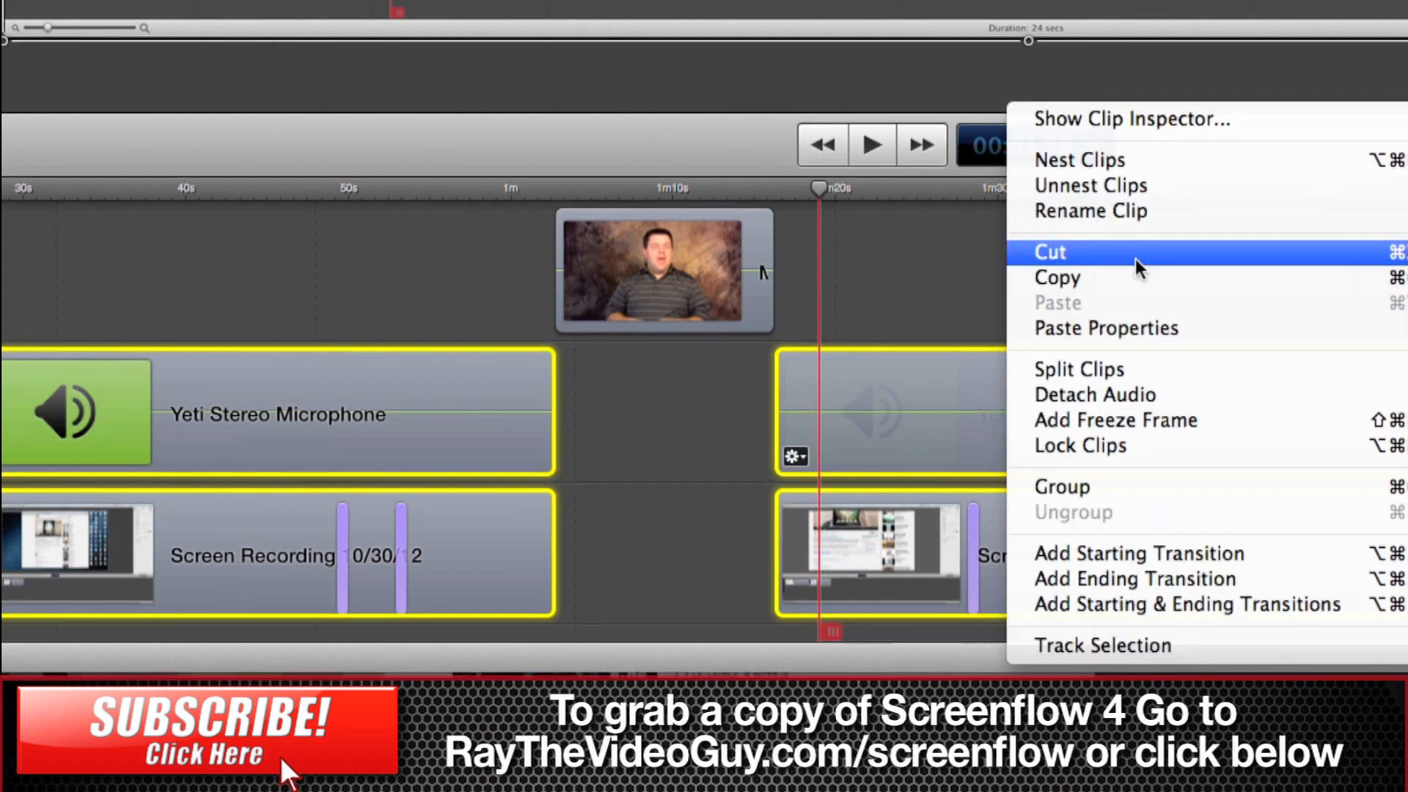
{"action": "left_click", "coordinate": [1141, 159]}
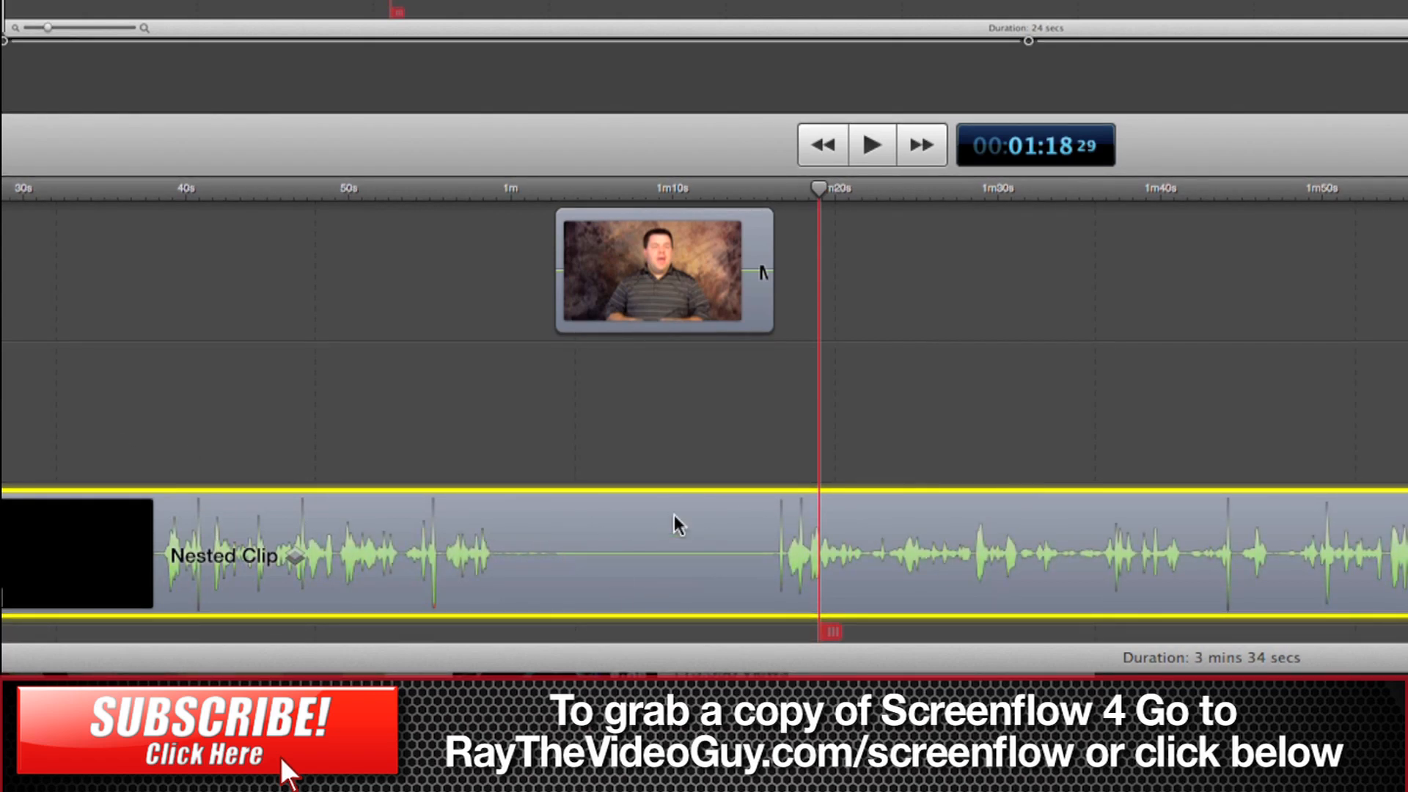
{"action": "mouse_move", "coordinate": [664, 270]}
{"action": "left_click_drag", "start_coordinate": [679, 260], "coordinate": [1078, 240]}
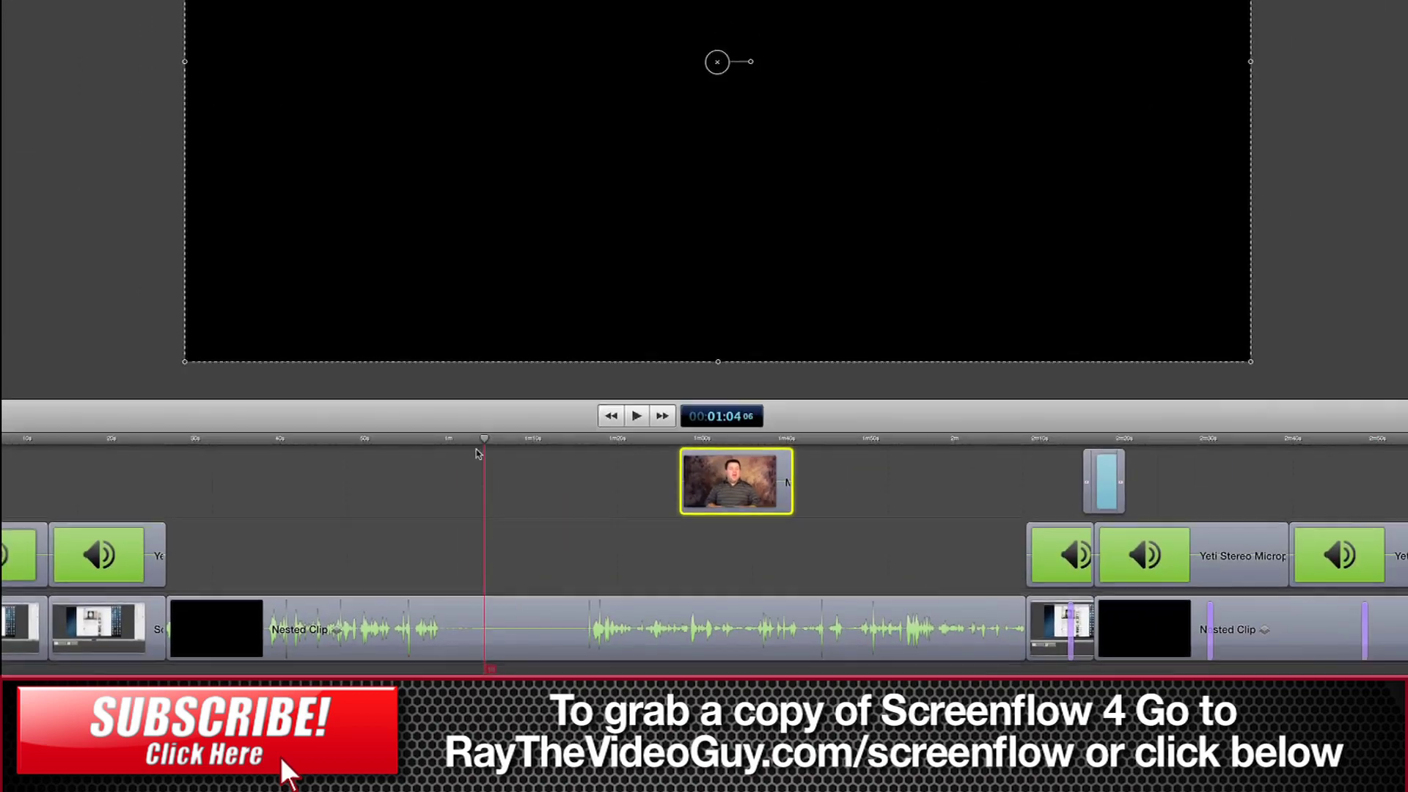
{"action": "mouse_move", "coordinate": [478, 452]}
{"action": "left_mouse_down"}
{"action": "mouse_move", "coordinate": [365, 456]}
{"action": "mouse_move", "coordinate": [642, 467]}
{"action": "mouse_move", "coordinate": [564, 474]}
{"action": "left_mouse_up"}
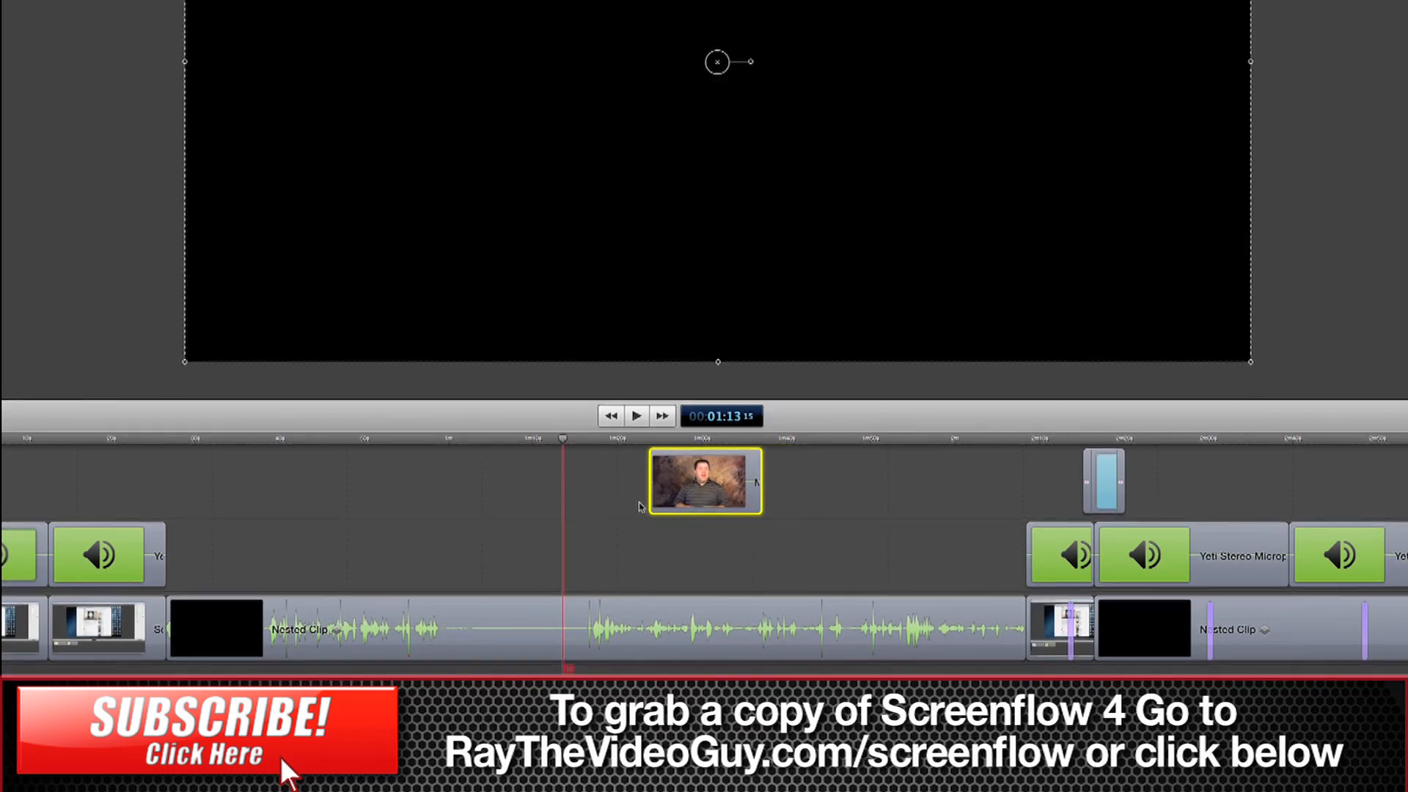
{"action": "left_click_drag", "start_coordinate": [735, 482], "coordinate": [528, 482]}
{"action": "left_click", "coordinate": [425, 443]}
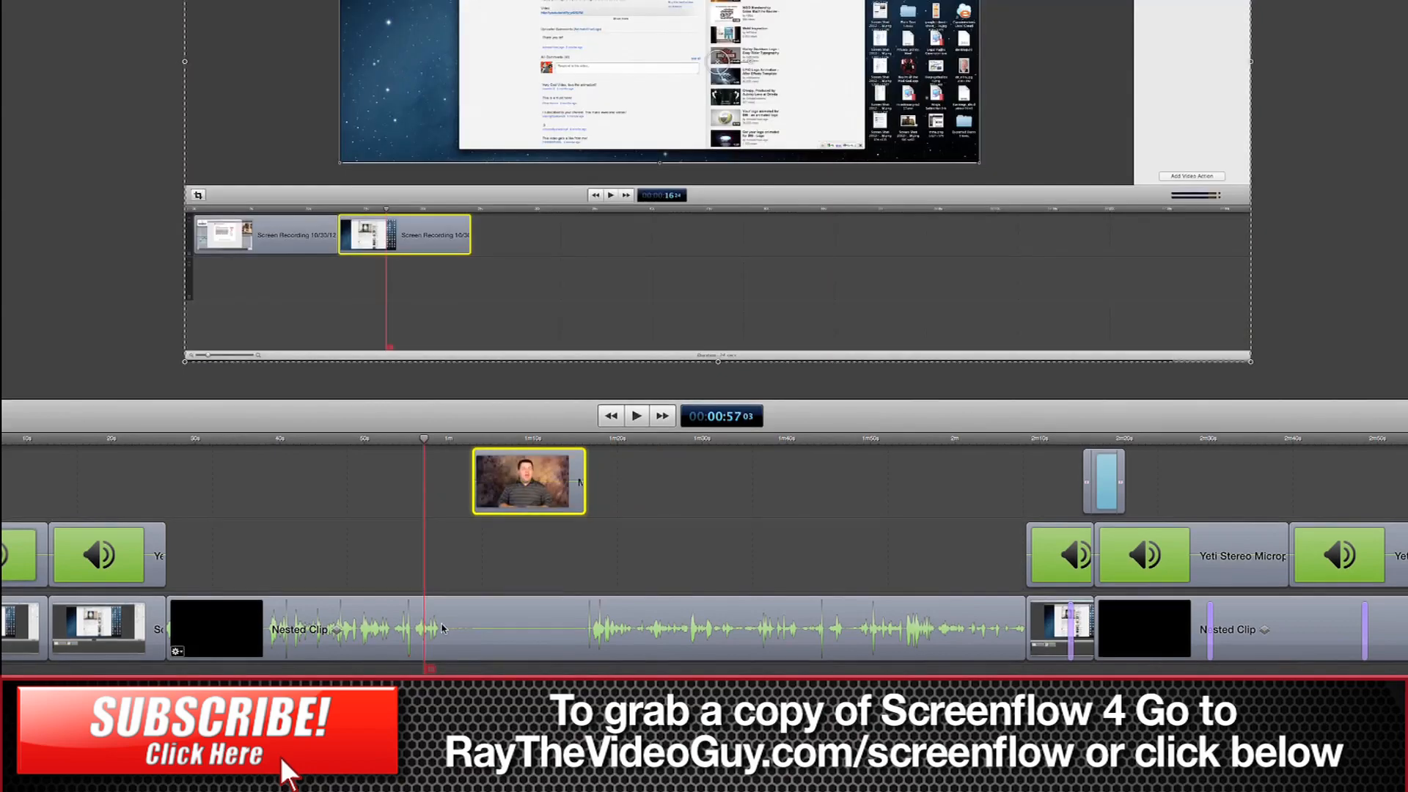
{"action": "left_click", "coordinate": [660, 628]}
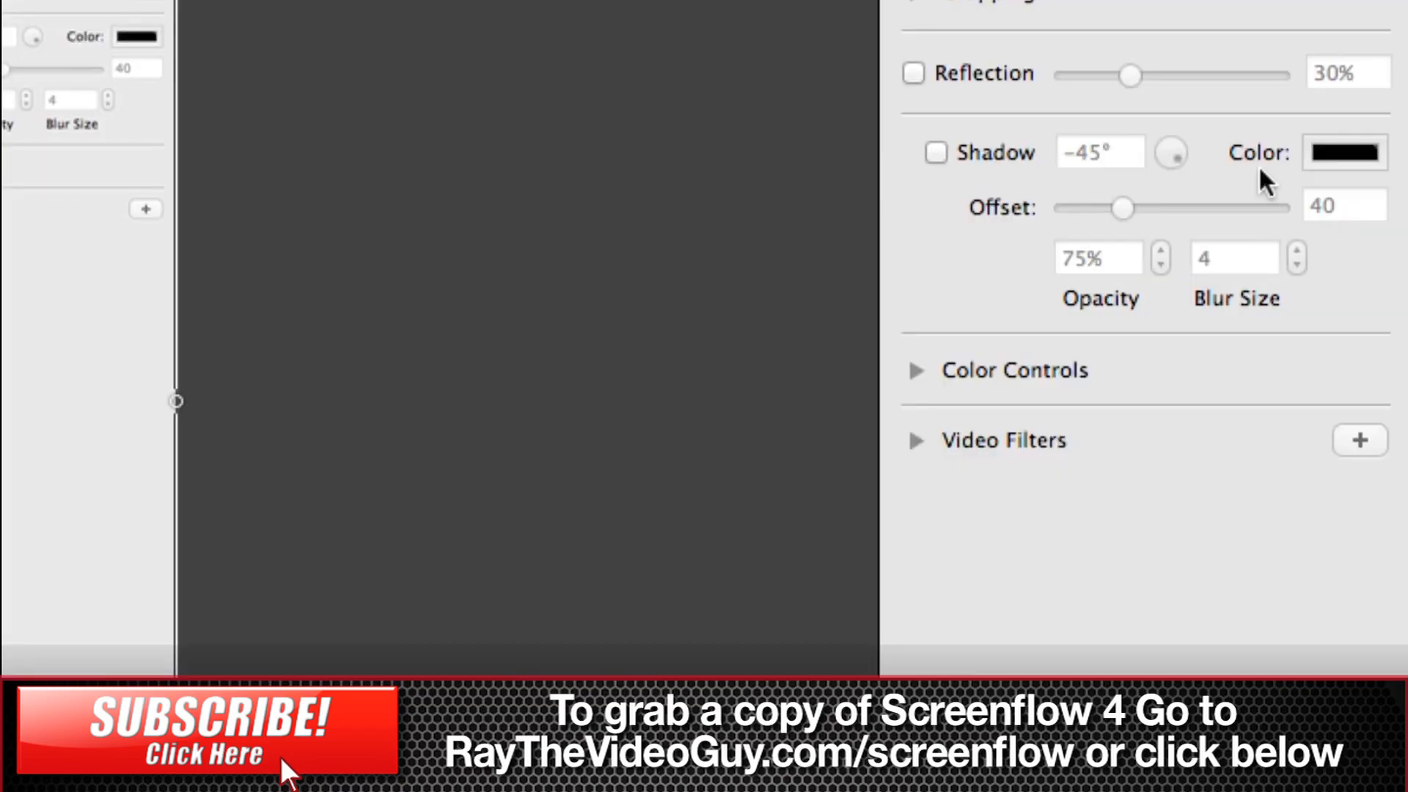
Add a Comic Effect filter from the Stylize category to the nested clip
{"action": "left_click", "coordinate": [1359, 441]}
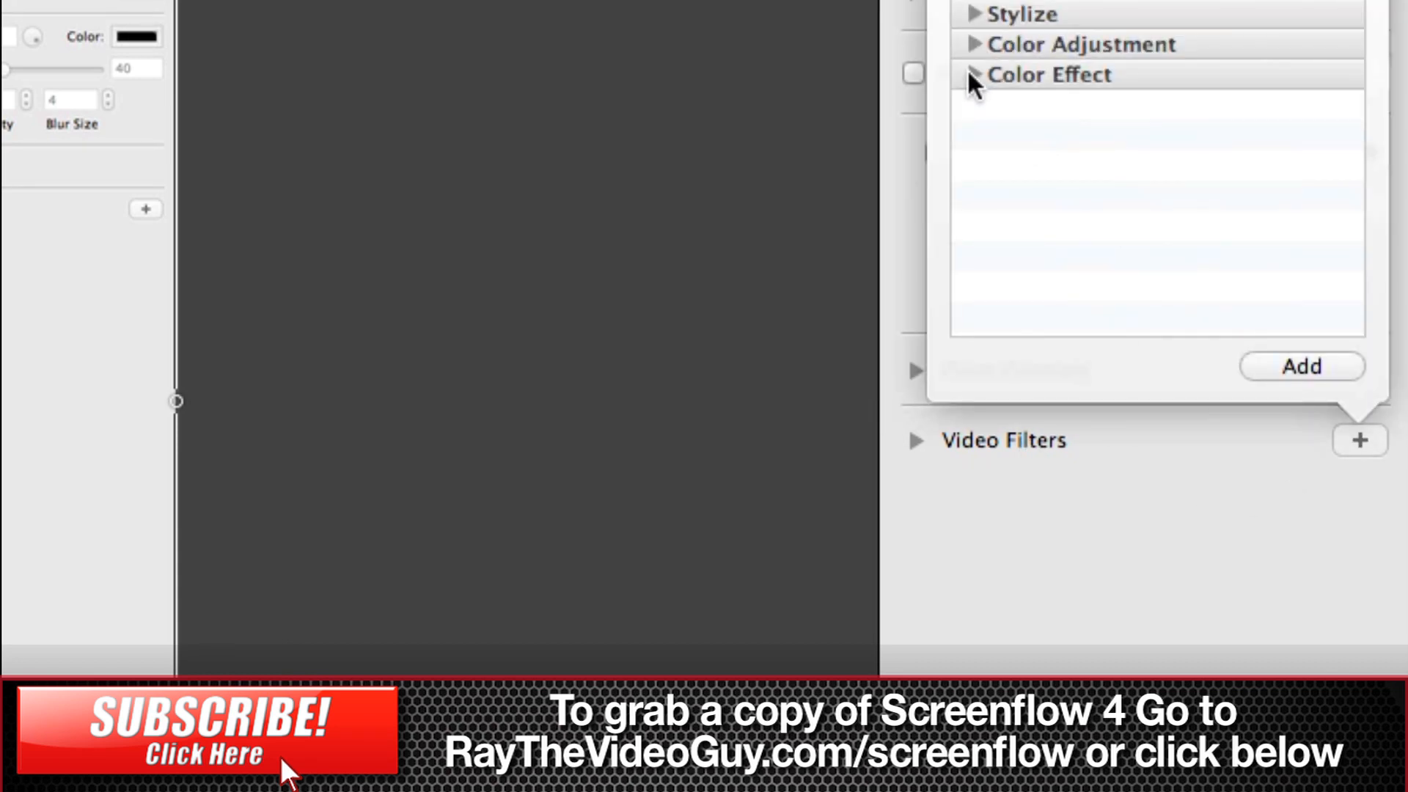
{"action": "left_click", "coordinate": [976, 16]}
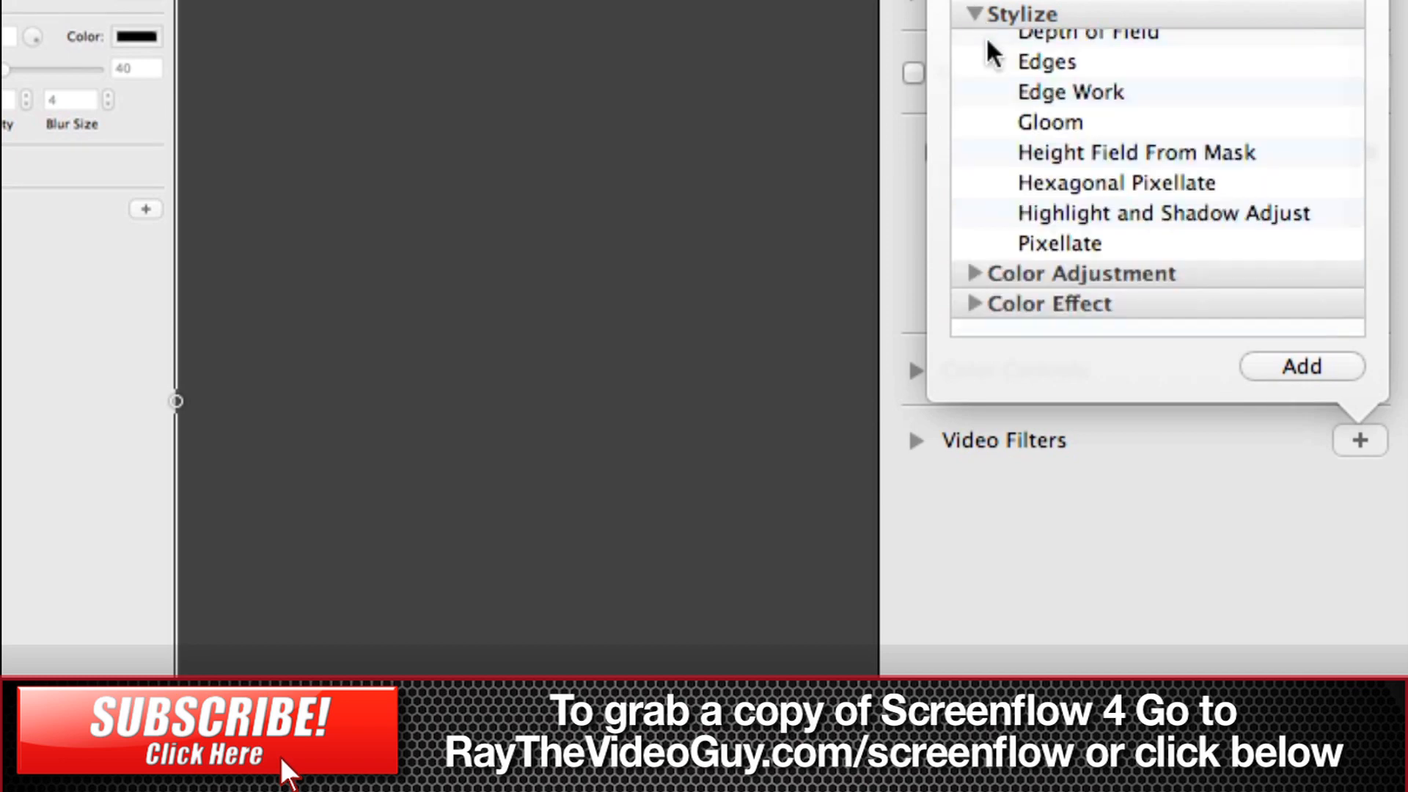
{"action": "left_click", "coordinate": [1135, 77]}
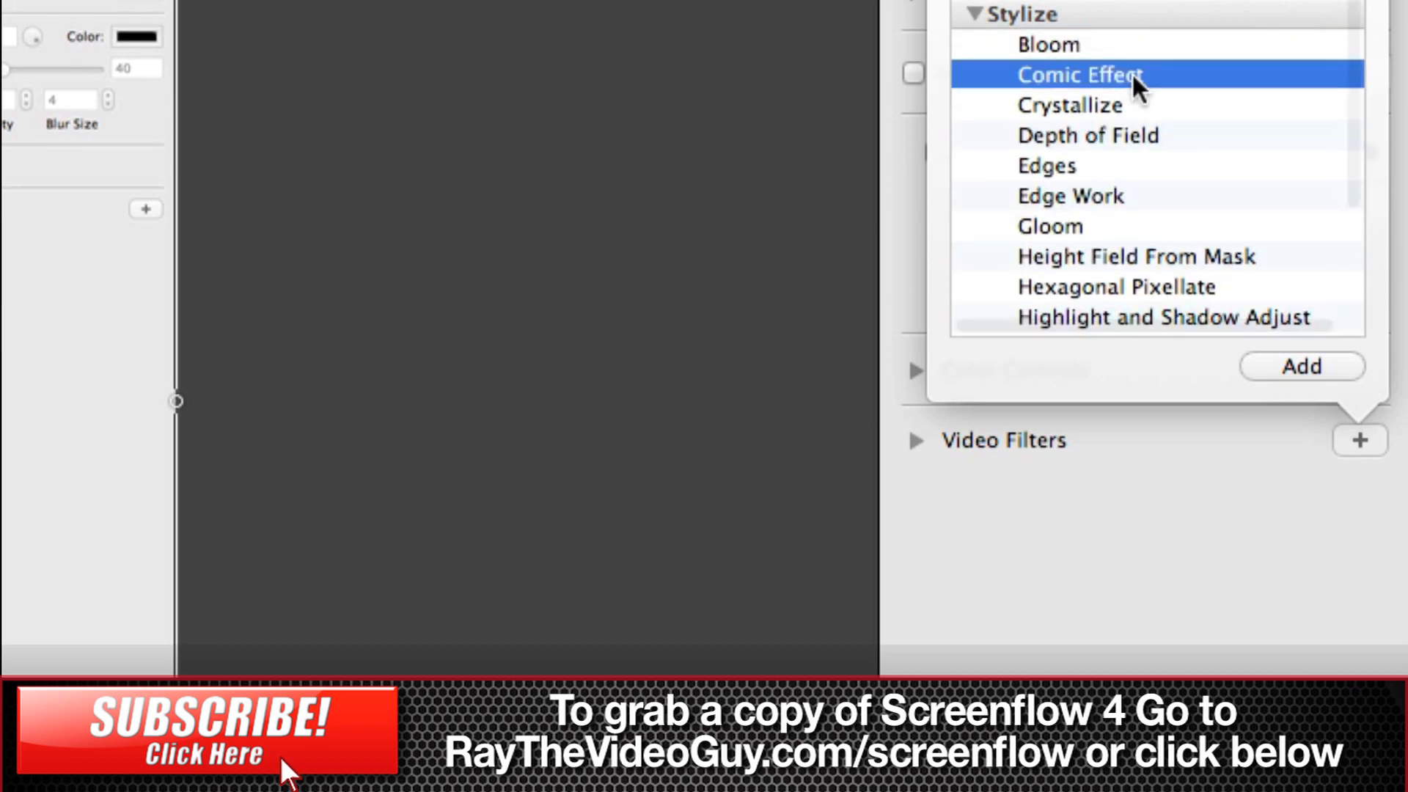
{"action": "left_click", "coordinate": [1284, 369]}
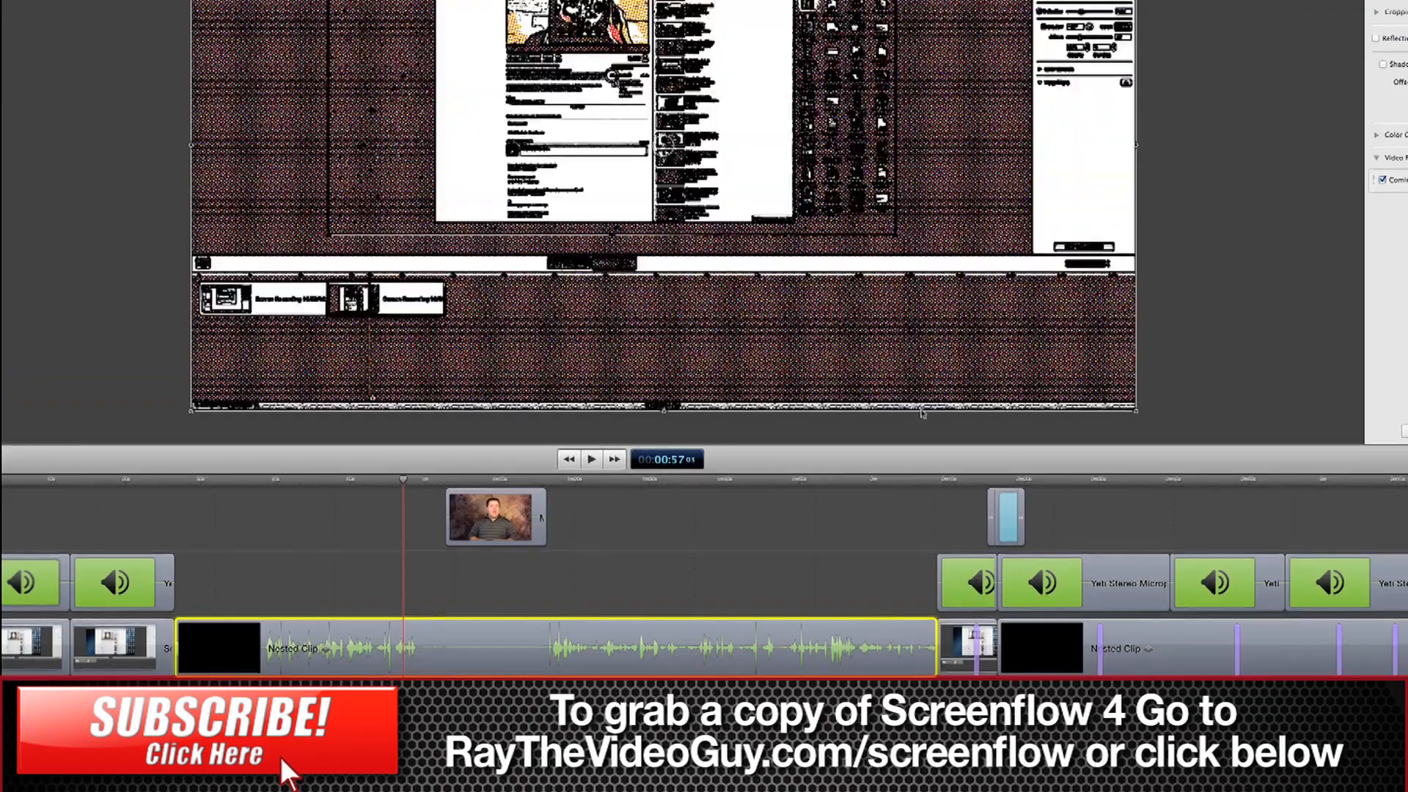
{"action": "left_click", "coordinate": [311, 485]}
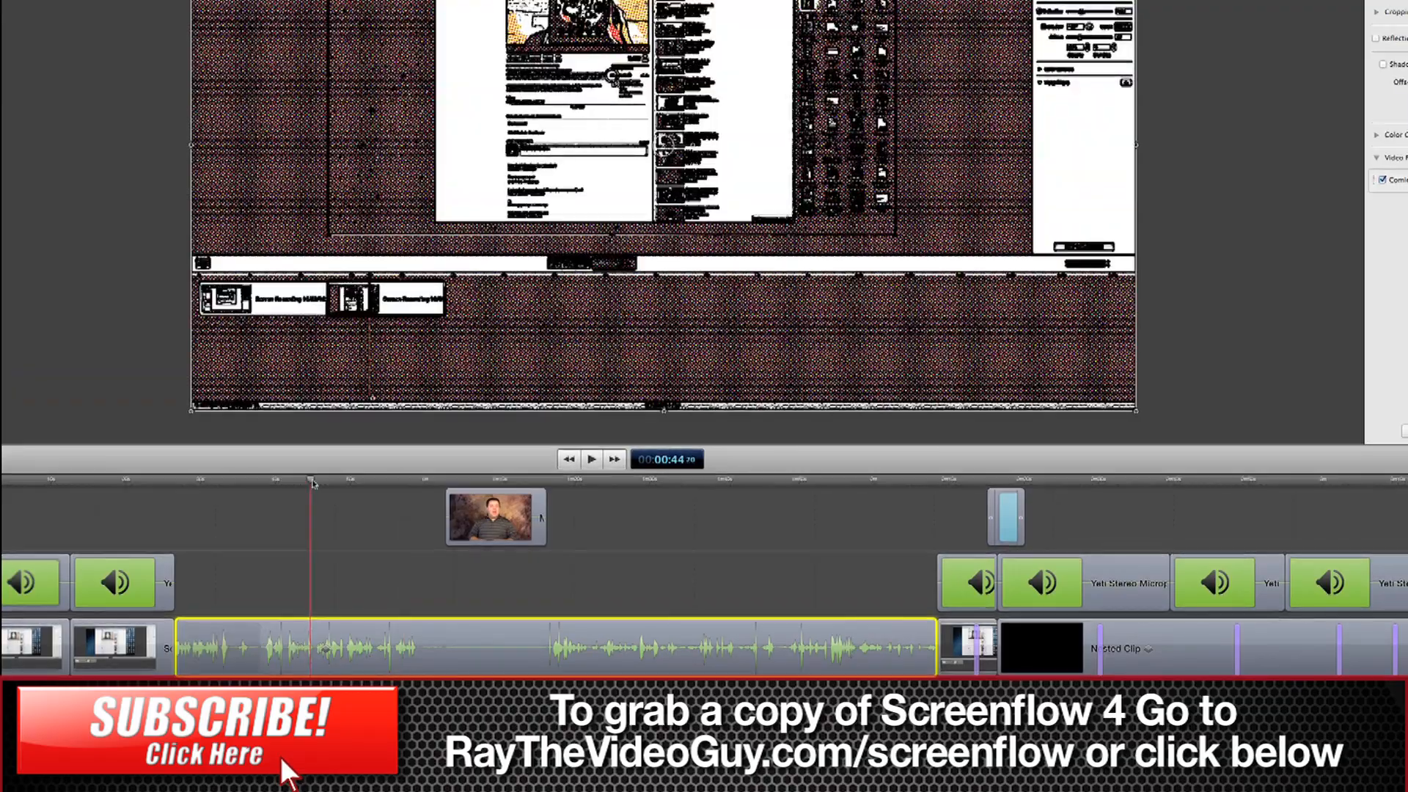
{"action": "left_click_drag", "start_coordinate": [325, 482], "coordinate": [499, 481]}
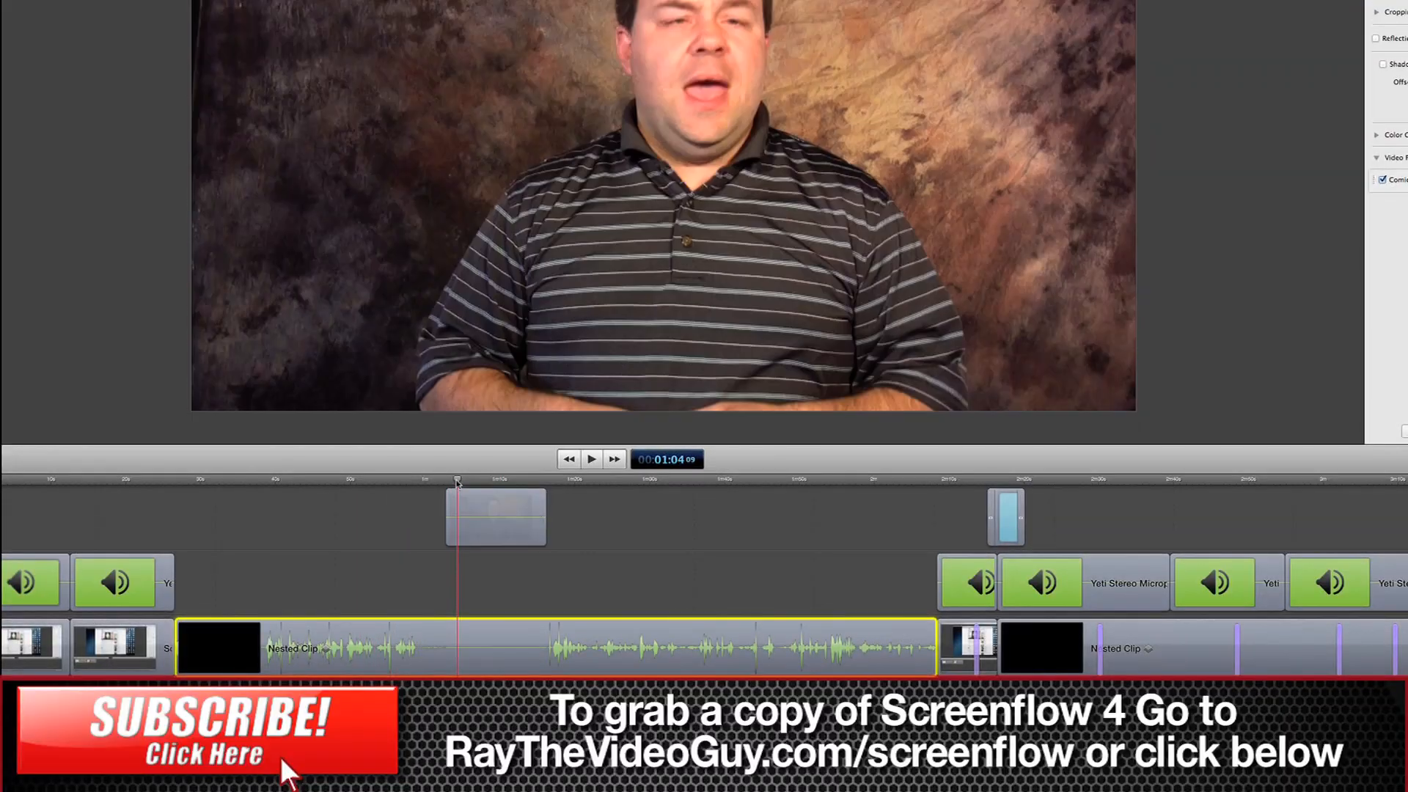
{"action": "mouse_move", "coordinate": [498, 482]}
{"action": "left_mouse_down"}
{"action": "mouse_move", "coordinate": [669, 484]}
{"action": "mouse_move", "coordinate": [644, 484]}
{"action": "left_mouse_up"}
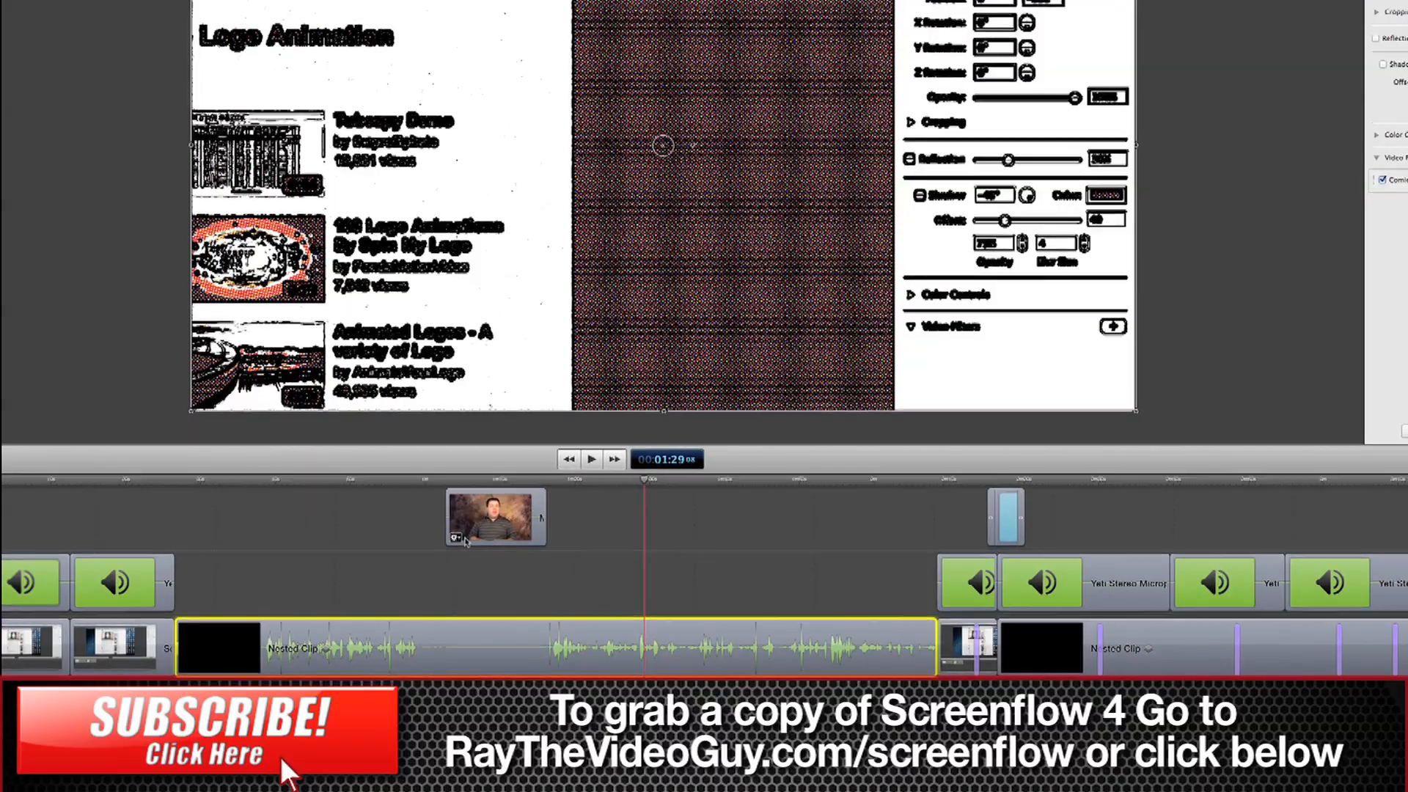
{"action": "left_click", "coordinate": [495, 482]}
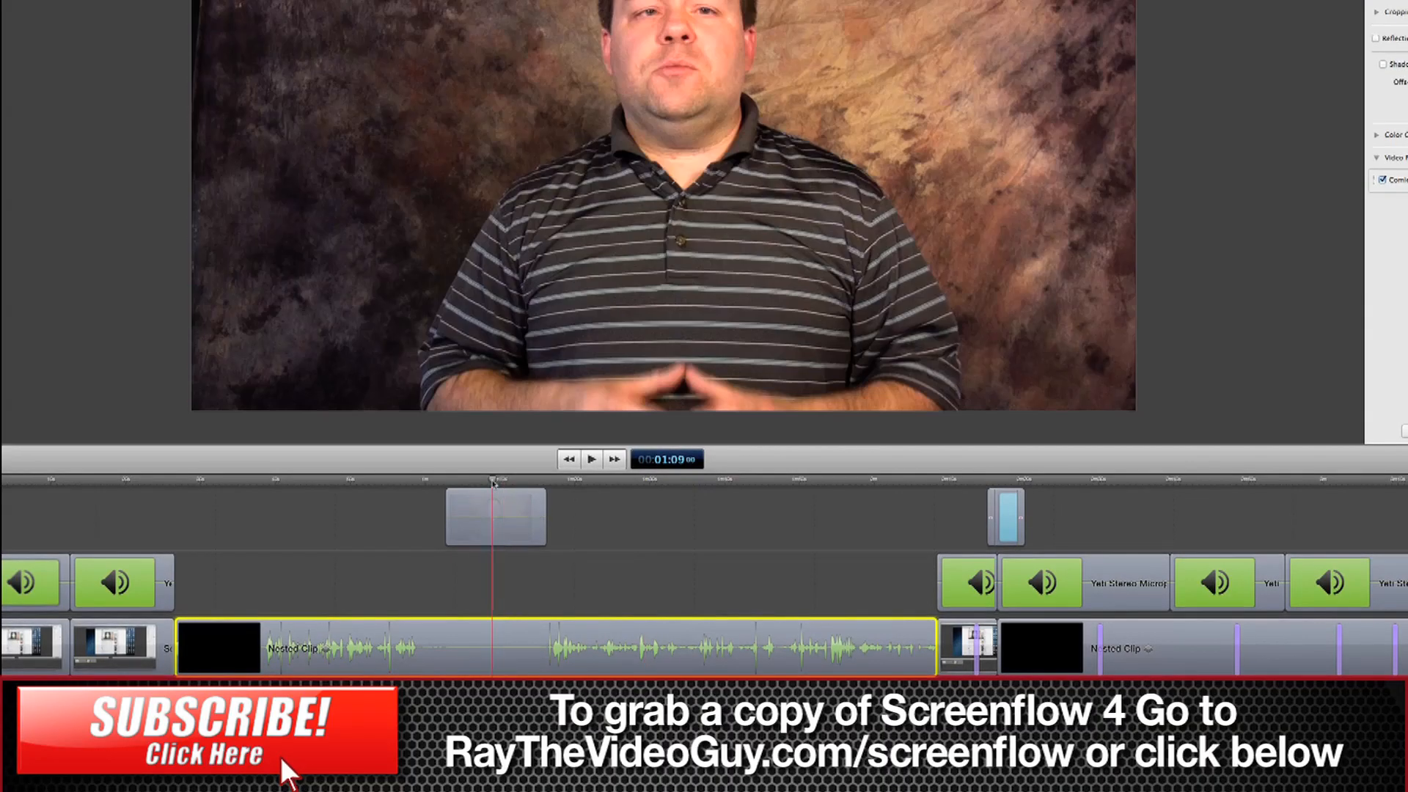